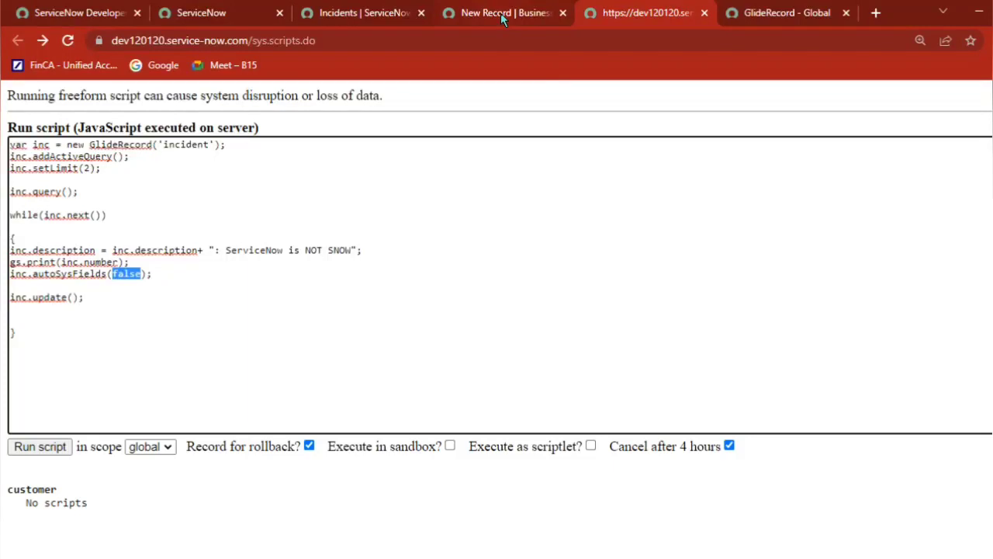
Bring the Class27_GlideRecord notes forward in Notepad and highlight the setworkflow entry.
{"action": "left_click", "coordinate": [502, 19]}
{"action": "left_click", "coordinate": [635, 12]}
{"action": "mouse_move", "coordinate": [443, 558]}
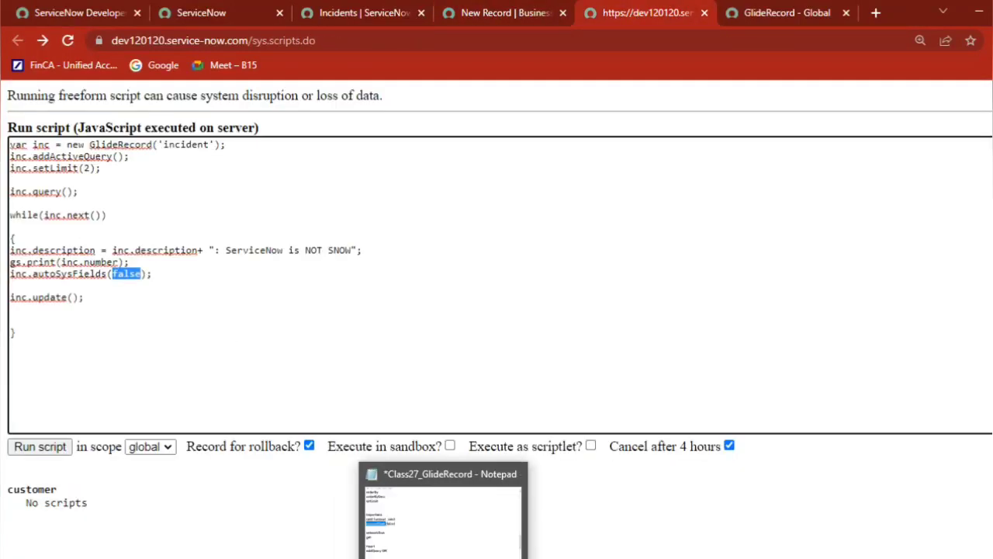
{"action": "left_click", "coordinate": [443, 508]}
{"action": "double_click", "coordinate": [156, 304]}
{"action": "left_click", "coordinate": [233, 313]}
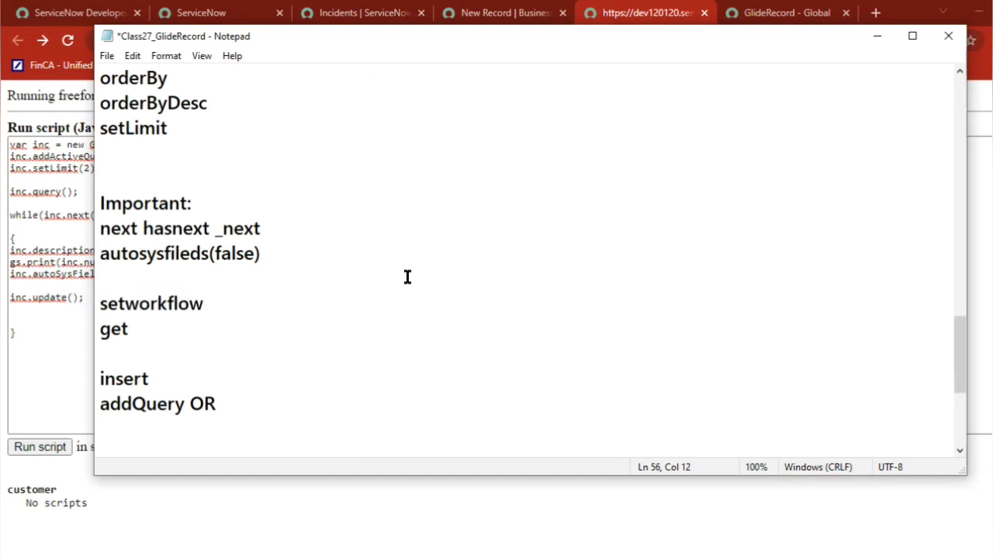
Review the when-to-run options on the new business rule form.
{"action": "left_click", "coordinate": [500, 13]}
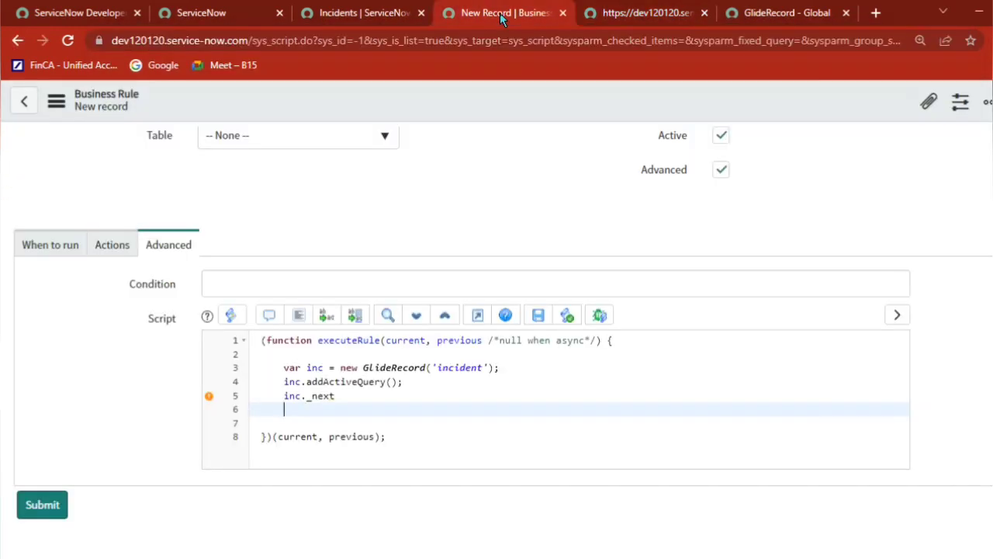
{"action": "left_click", "coordinate": [74, 236]}
{"action": "scroll", "coordinate": [890, 331], "scroll_direction": "up", "scroll_amount": 2}
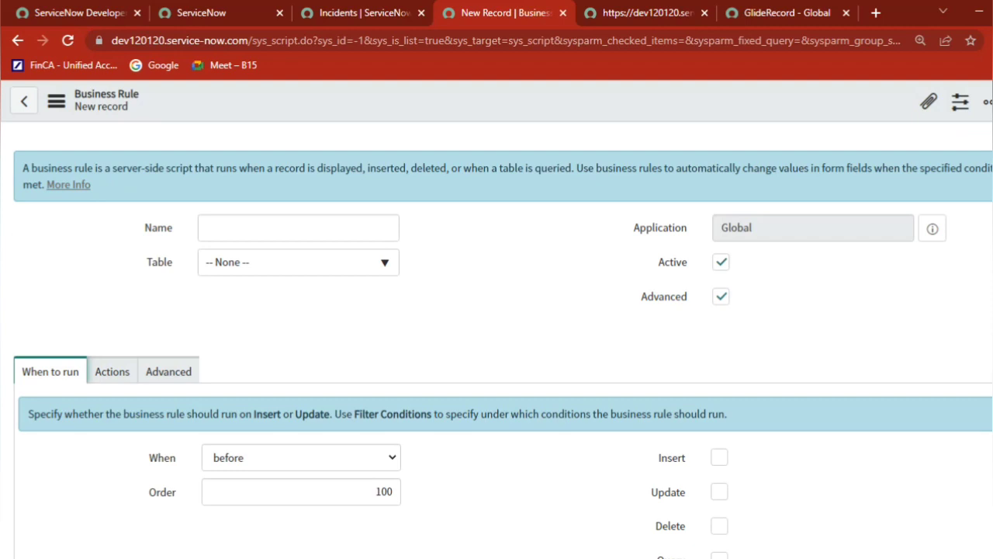
Open System Definition > Business Rules in a new tab from the 'business rules' navigator search.
{"action": "left_click", "coordinate": [176, 14]}
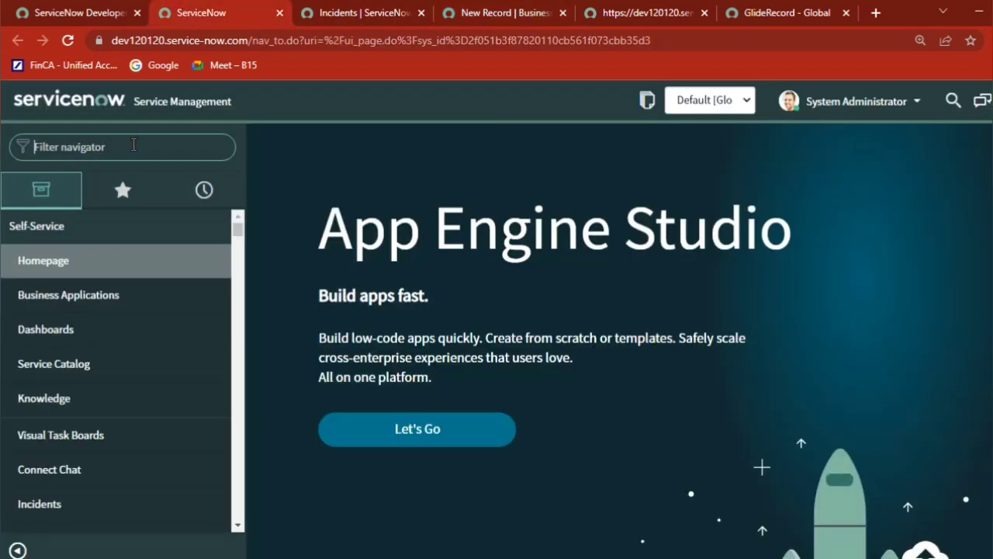
{"action": "type", "text": "bus"}
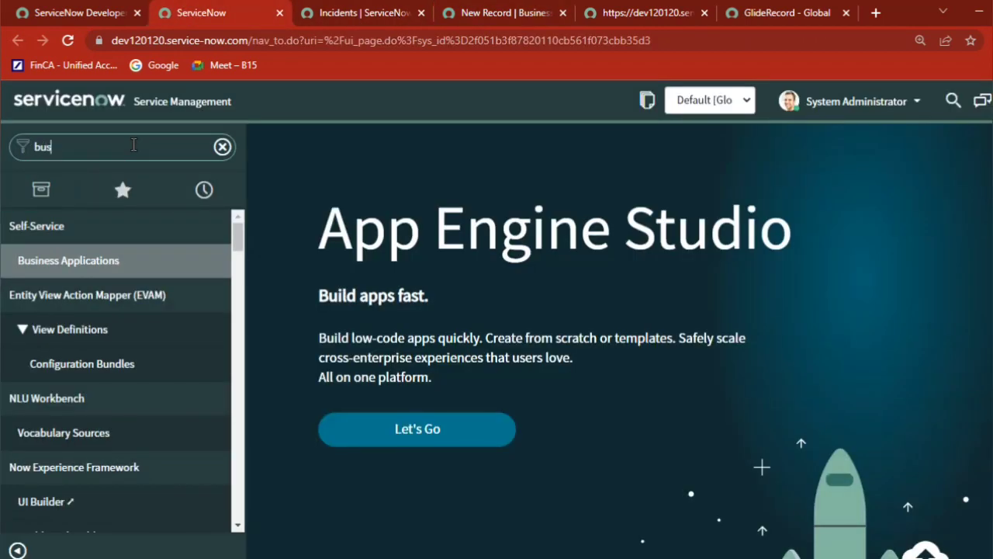
{"action": "type", "text": "iness ru"}
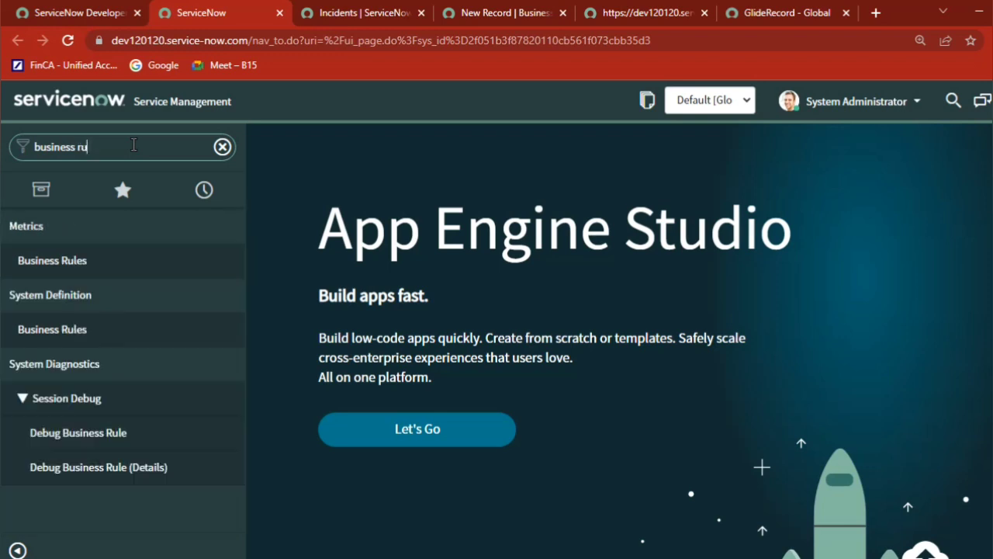
{"action": "type", "text": "les"}
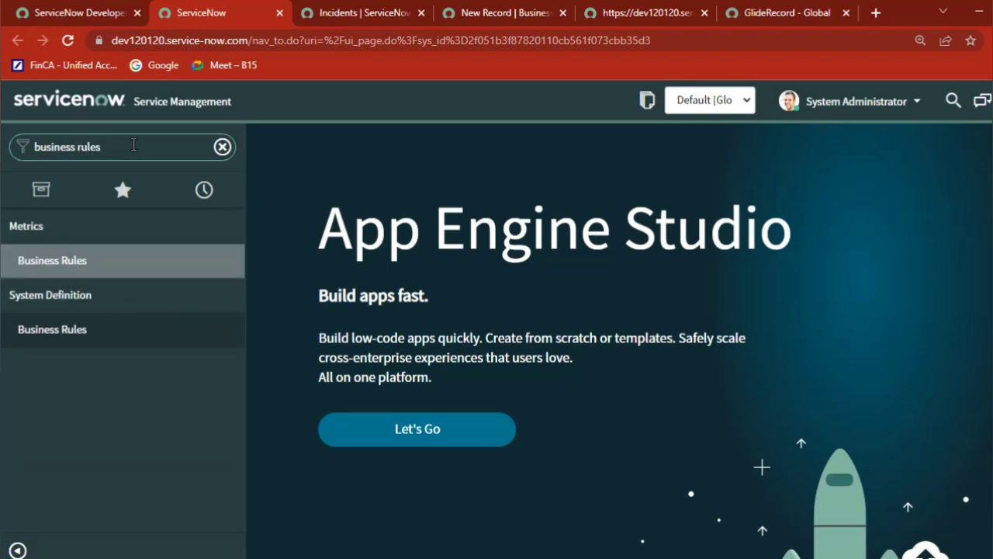
{"action": "middle_click", "coordinate": [104, 328]}
{"action": "left_click", "coordinate": [307, 11]}
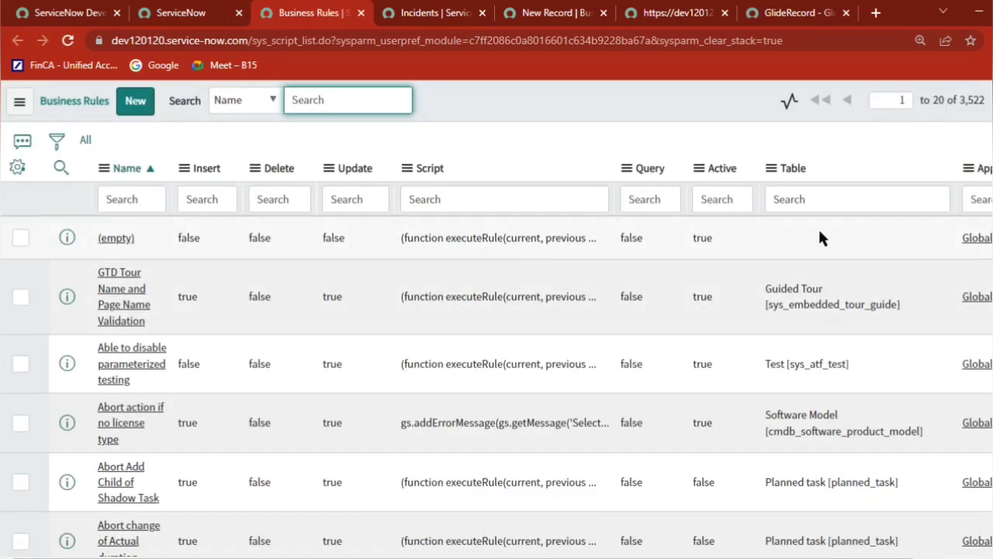
Search the Table column of the Business Rules list for 'incident'.
{"action": "left_click", "coordinate": [796, 199]}
{"action": "type", "text": "inci"}
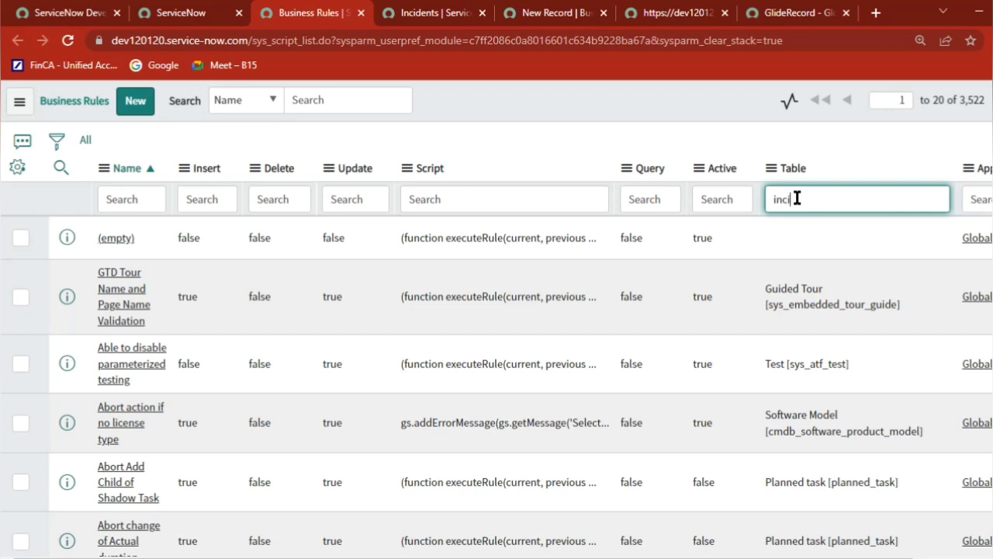
{"action": "key", "text": "BackSpace"}
{"action": "key", "text": "BackSpace"}
{"action": "type", "text": "s"}
{"action": "key", "text": "BackSpace"}
{"action": "type", "text": "cident"}
{"action": "key", "text": "Return"}
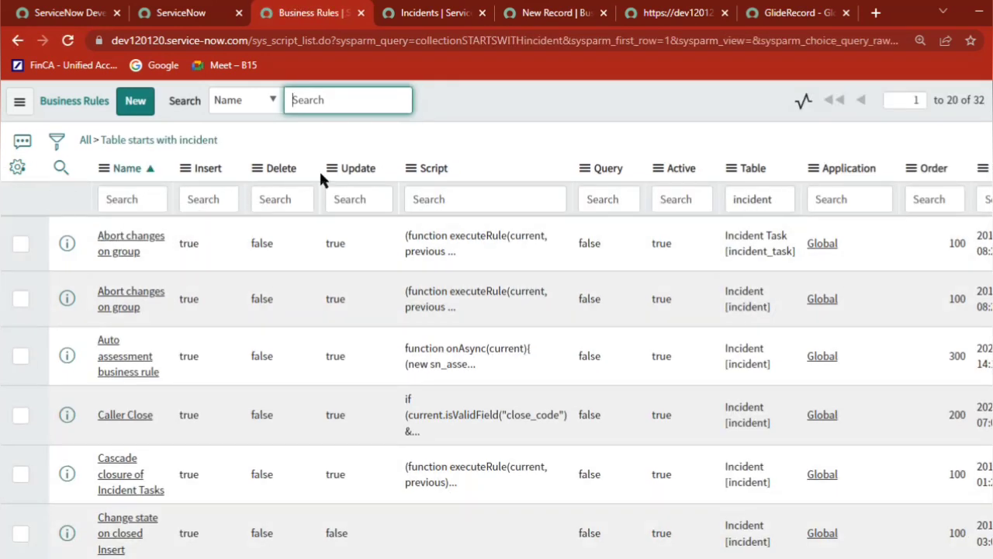
Show only rules matching table Incident and Active true, leaving 30 records.
{"action": "right_click", "coordinate": [744, 294]}
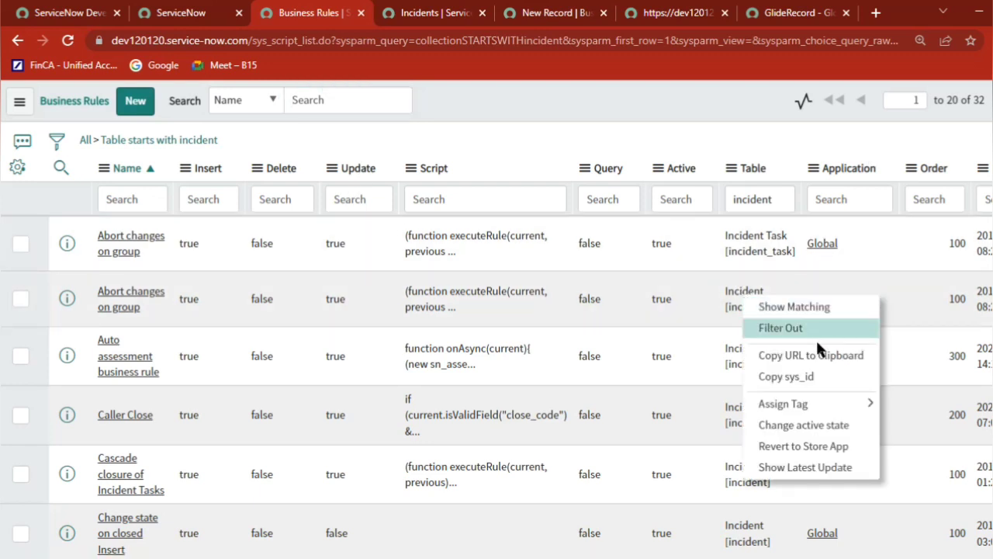
{"action": "left_click", "coordinate": [805, 306]}
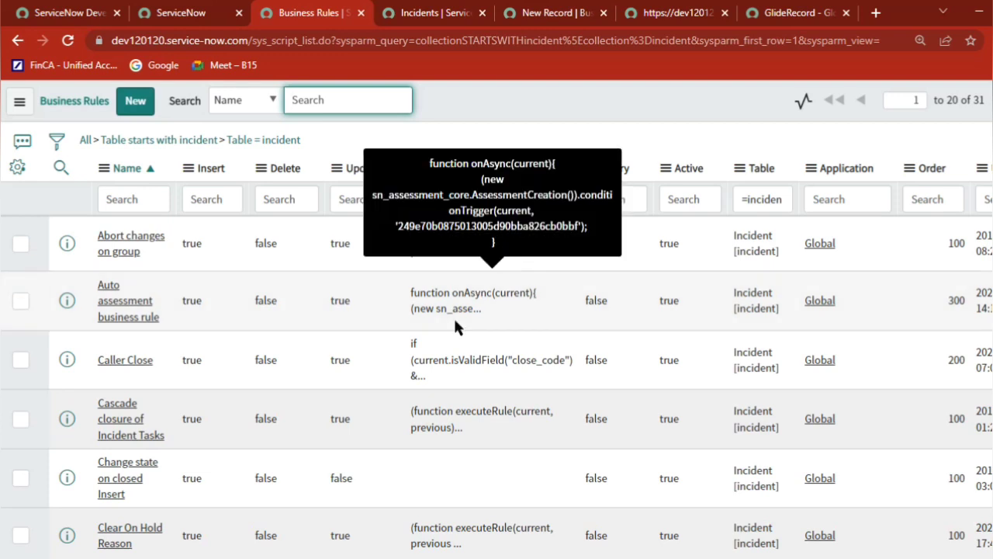
{"action": "right_click", "coordinate": [670, 243]}
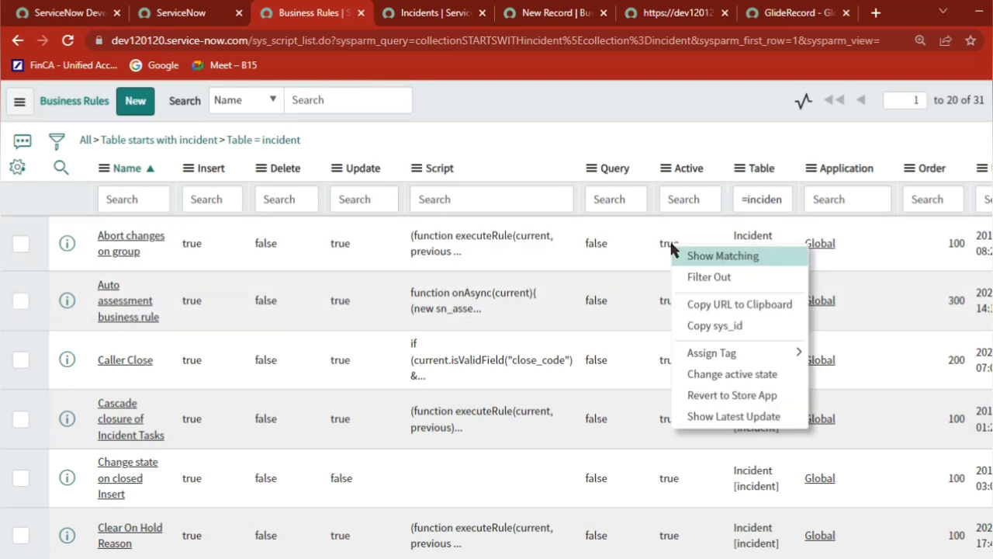
{"action": "left_click", "coordinate": [714, 258]}
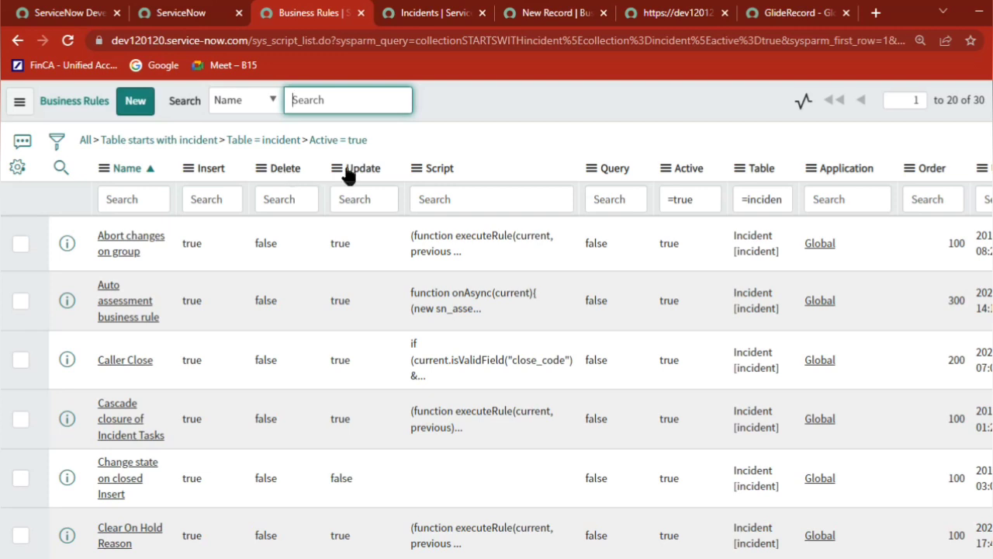
{"action": "left_click", "coordinate": [559, 13]}
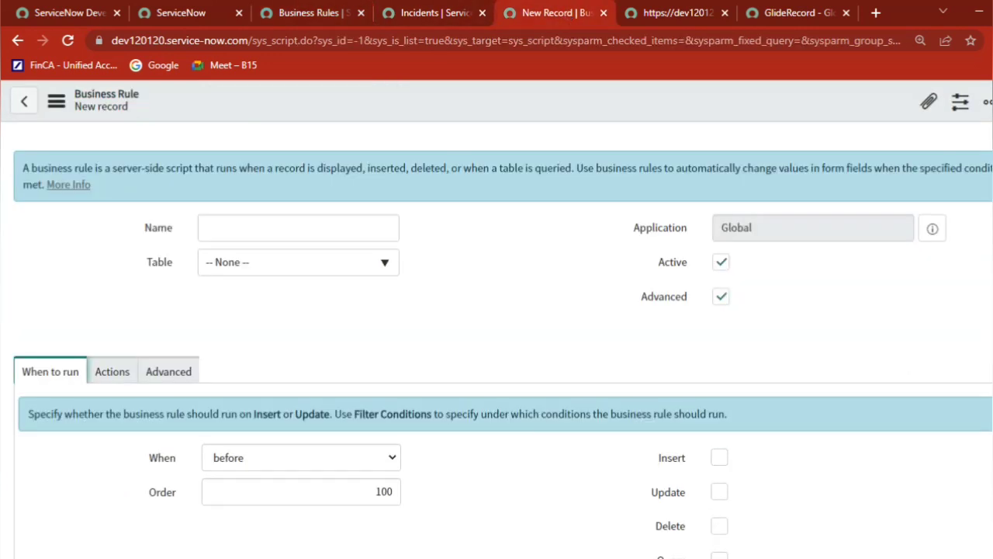
{"action": "scroll", "coordinate": [497, 341], "scroll_direction": "down", "scroll_amount": 2}
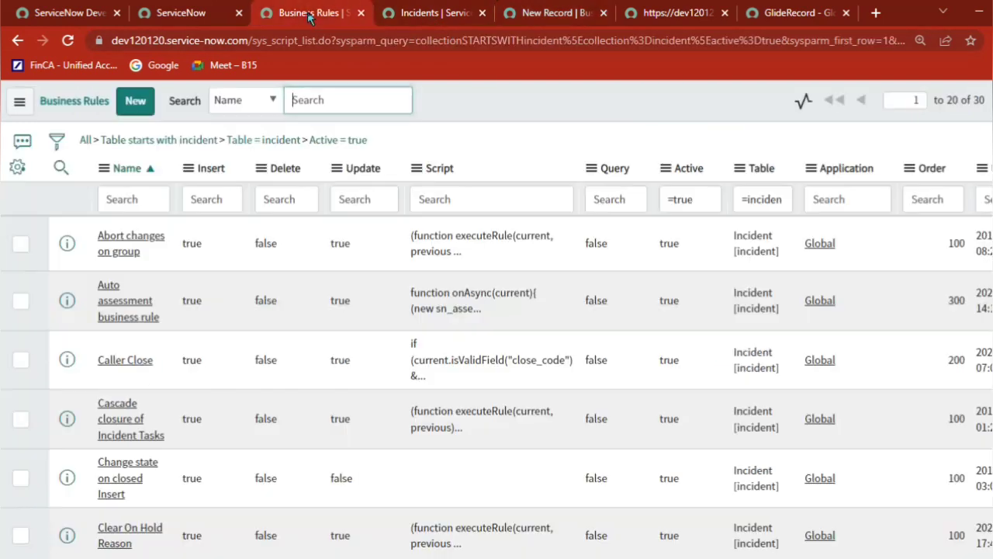
{"action": "left_click", "coordinate": [313, 13]}
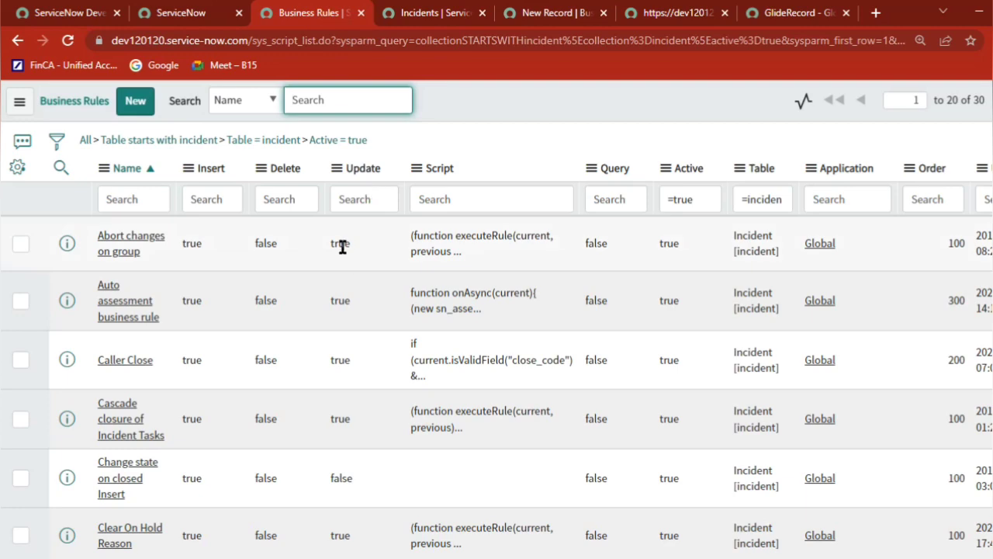
Add an Update = true filter, then return to the new rule's when-to-run settings.
{"action": "right_click", "coordinate": [342, 246]}
{"action": "left_click", "coordinate": [393, 264]}
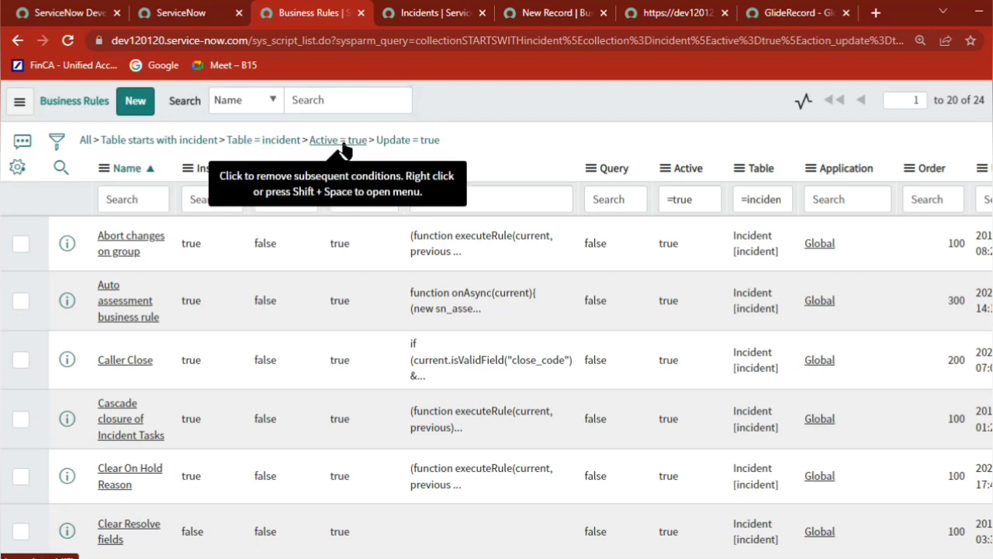
{"action": "left_click", "coordinate": [342, 144]}
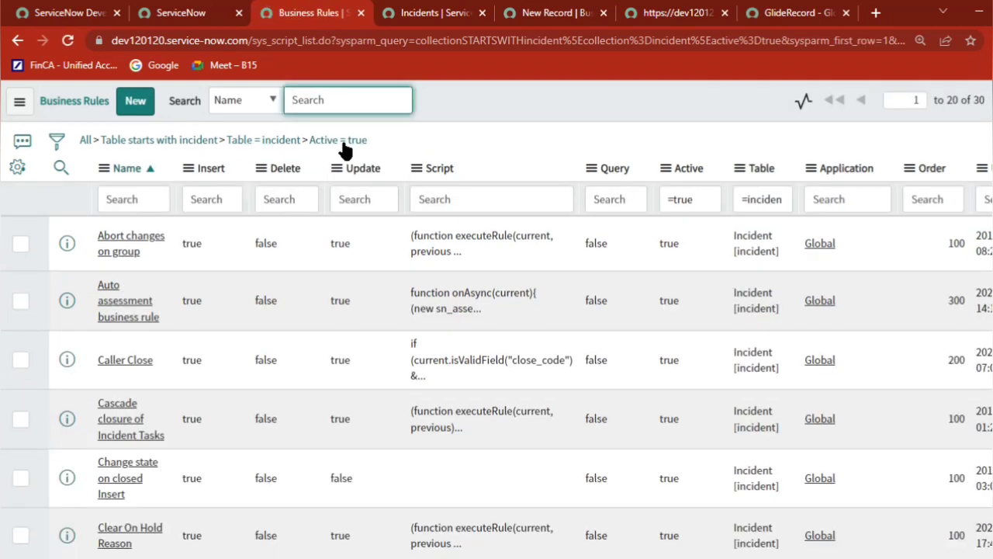
{"action": "right_click", "coordinate": [341, 246]}
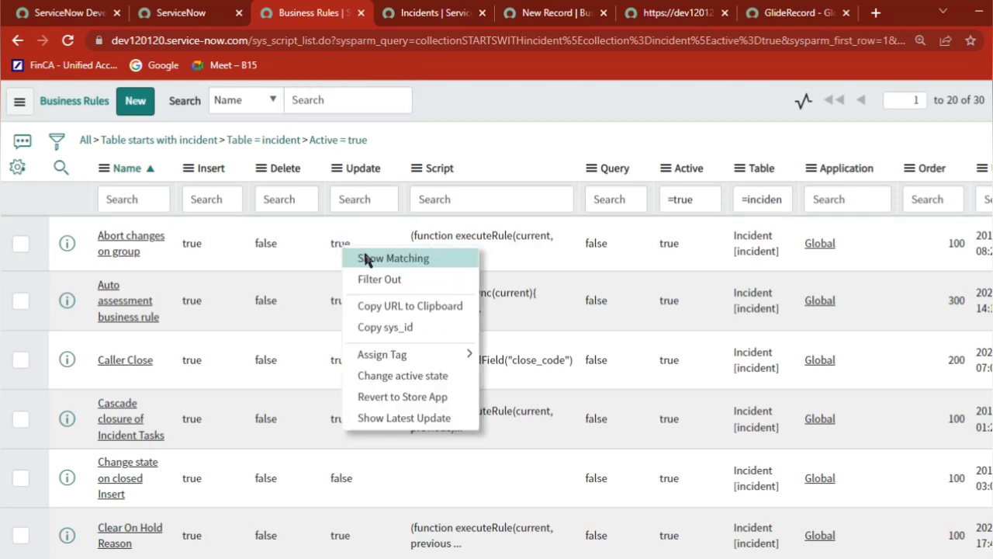
{"action": "left_click", "coordinate": [555, 13]}
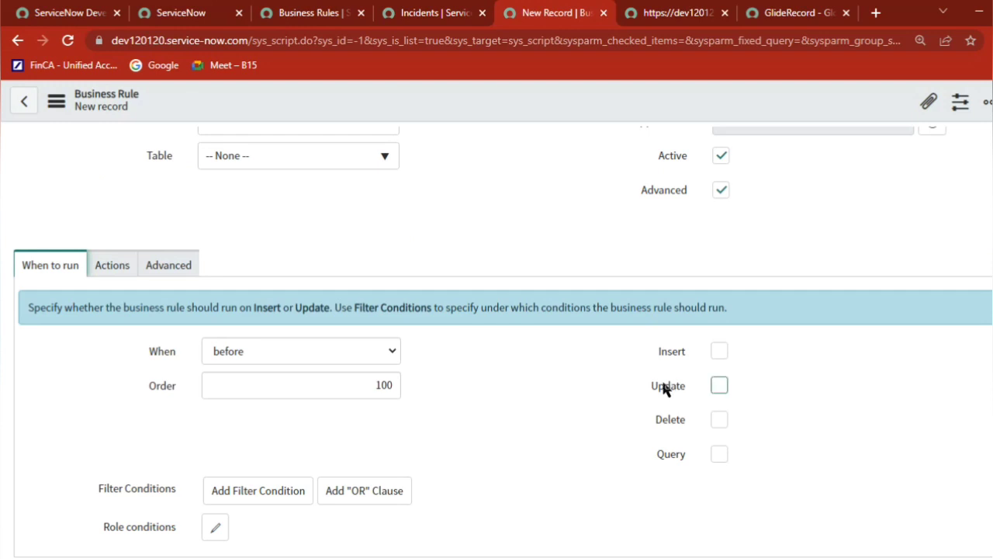
Return to the 24-record filtered list, highlighting the count and previewing Script cells.
{"action": "left_click", "coordinate": [315, 13]}
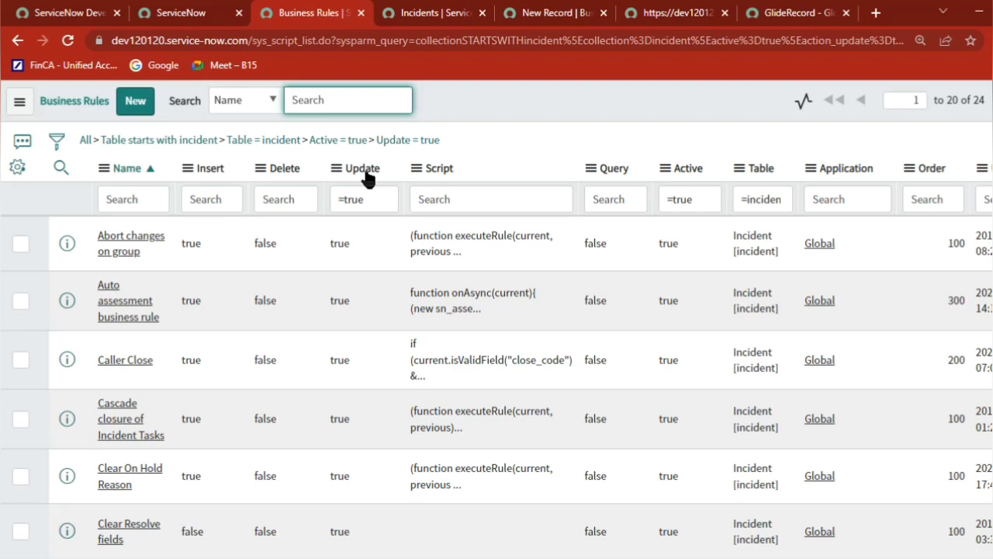
{"action": "double_click", "coordinate": [980, 100]}
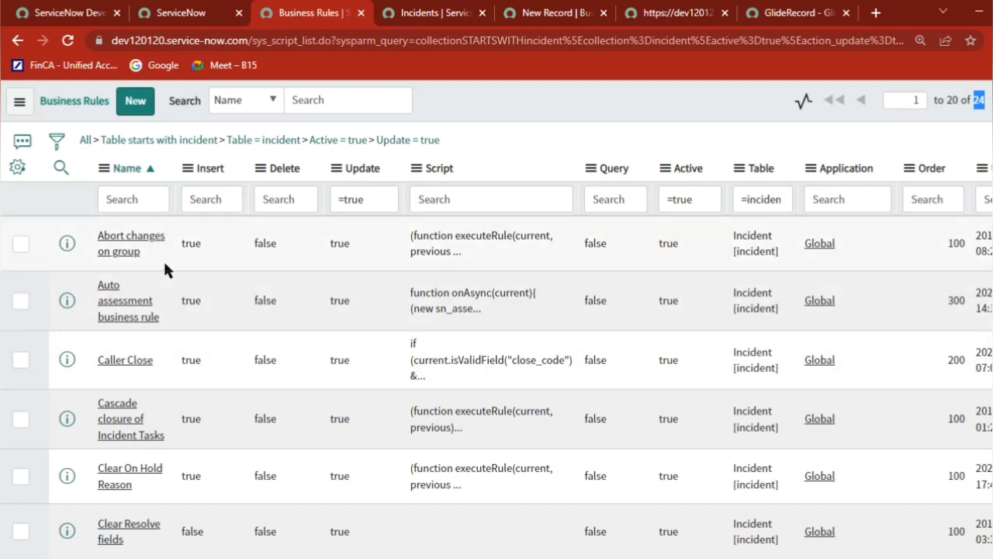
{"action": "mouse_move", "coordinate": [552, 226]}
{"action": "mouse_move", "coordinate": [496, 234]}
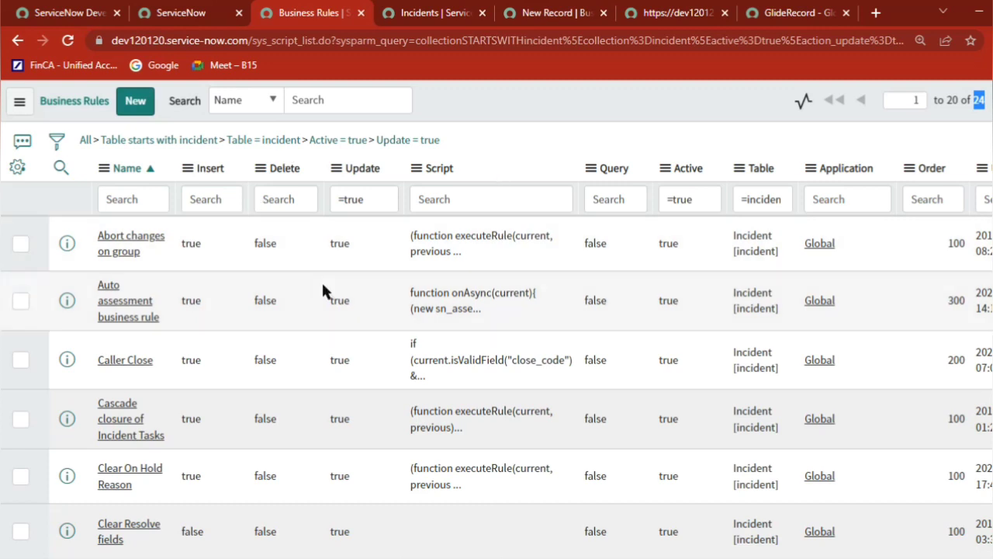
{"action": "left_click", "coordinate": [723, 106]}
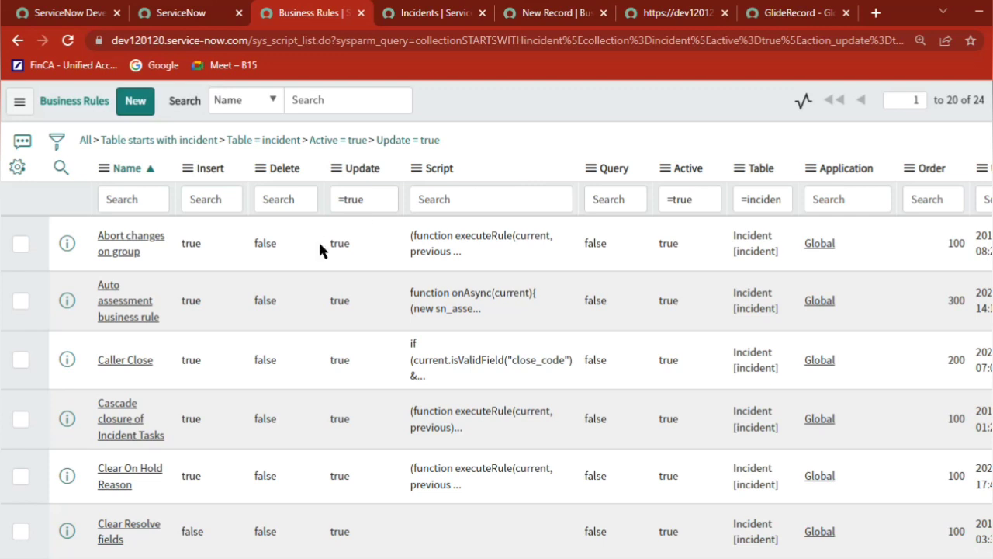
Open the 'Abort changes on group' rule in its own tab, scroll through it, and close it.
{"action": "left_click", "coordinate": [132, 242], "text": "ctrl"}
{"action": "left_click", "coordinate": [373, 13]}
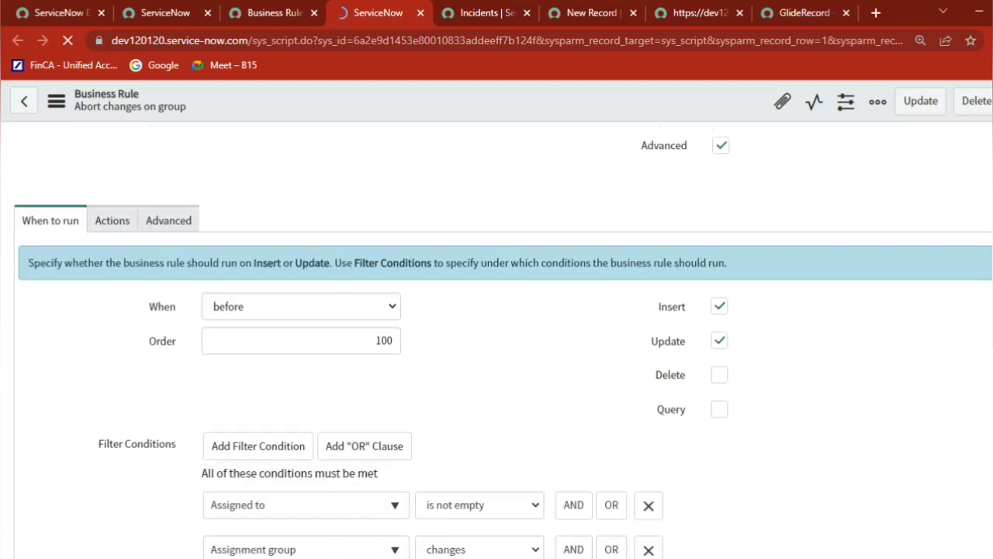
{"action": "scroll", "coordinate": [496, 349], "scroll_direction": "down", "scroll_amount": 2}
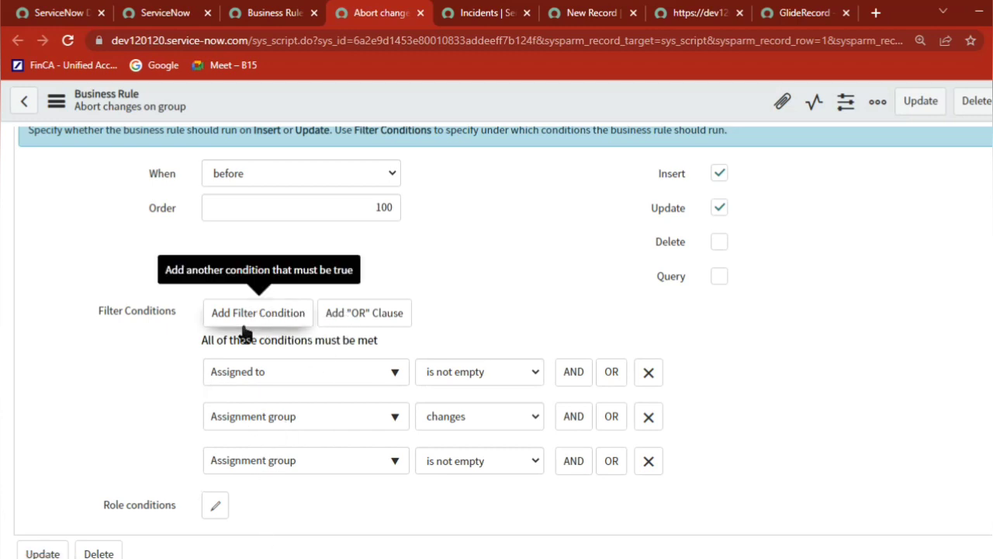
{"action": "left_click", "coordinate": [420, 14]}
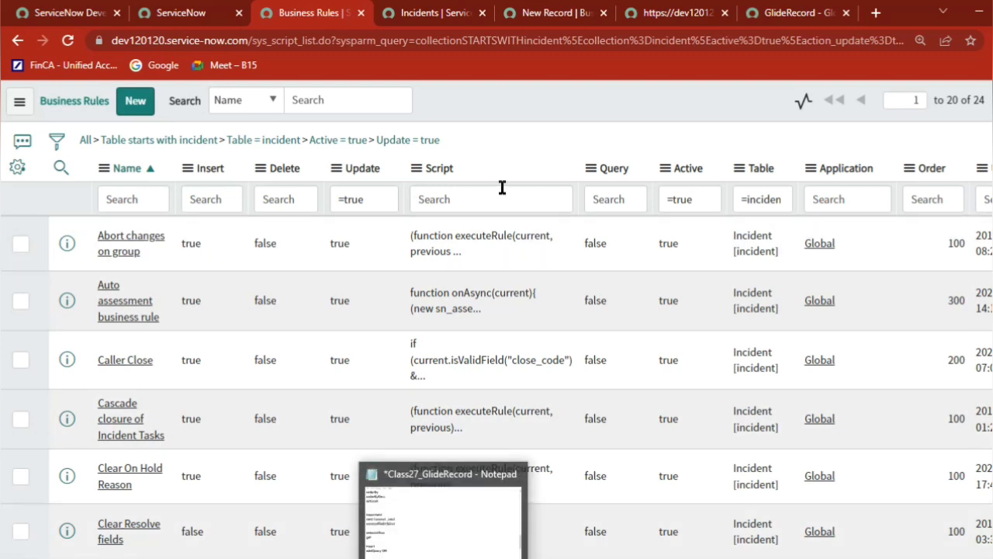
Review the script's GlideRecord, setLimit(2), autoSysFields(false) and update() lines.
{"action": "left_click", "coordinate": [656, 15]}
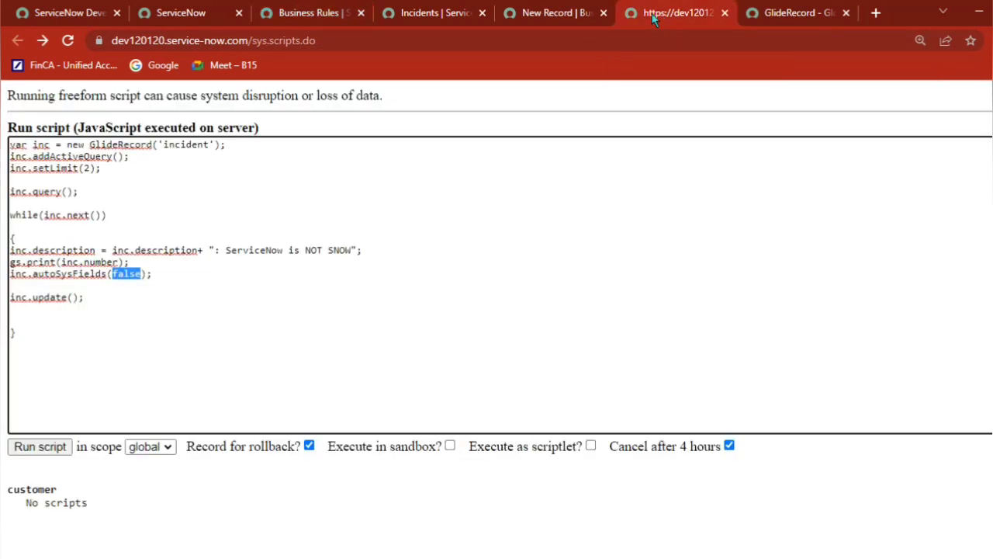
{"action": "double_click", "coordinate": [129, 146]}
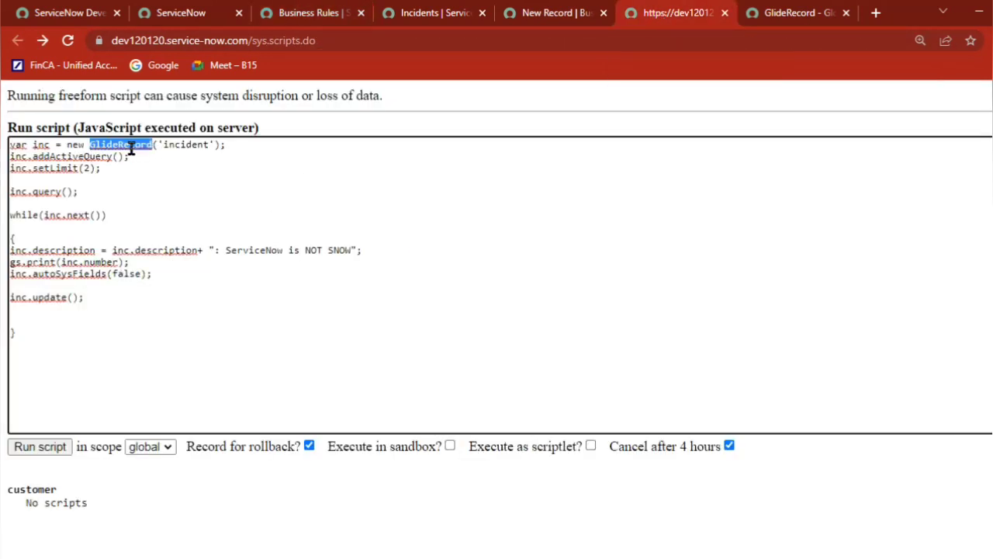
{"action": "double_click", "coordinate": [89, 275]}
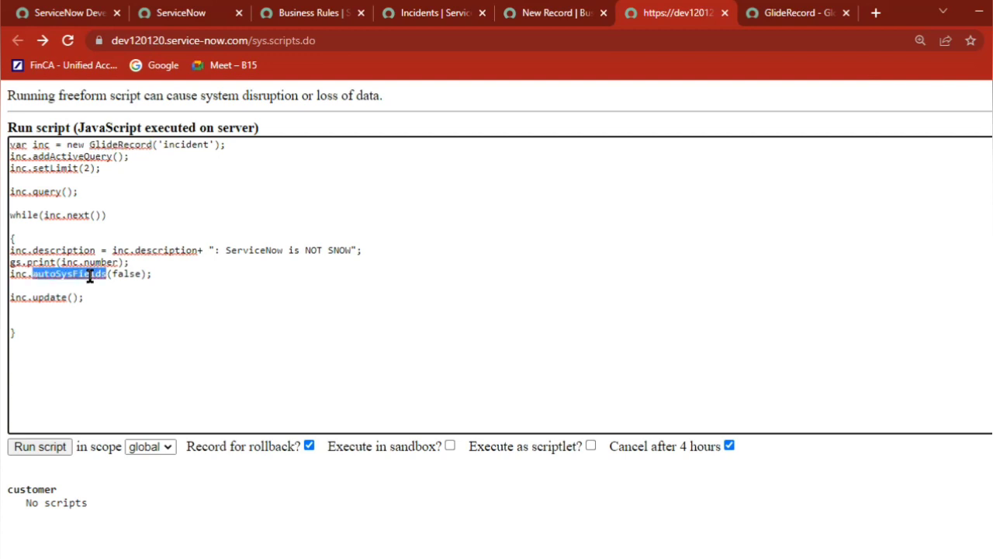
{"action": "double_click", "coordinate": [51, 297]}
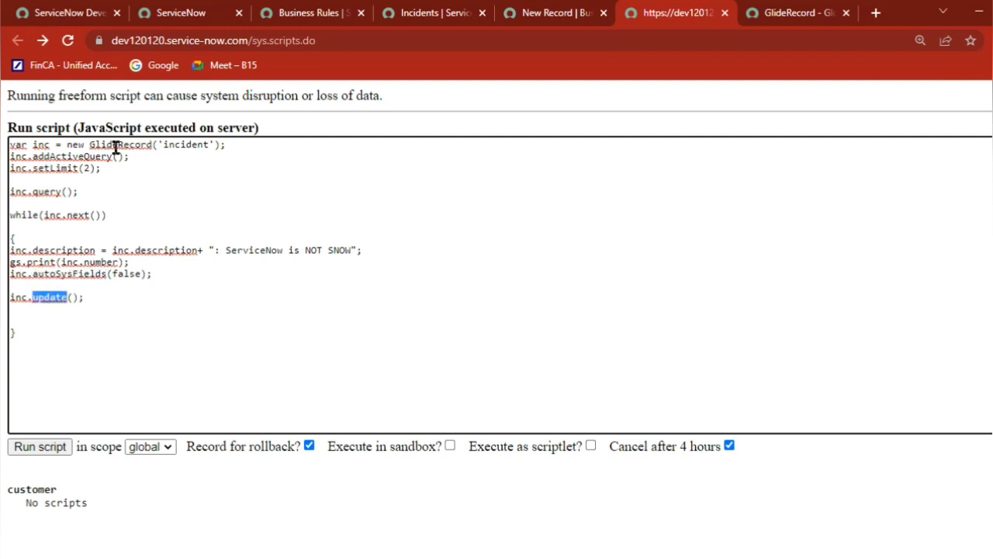
{"action": "double_click", "coordinate": [89, 168]}
{"action": "double_click", "coordinate": [49, 304]}
{"action": "left_click", "coordinate": [90, 167]}
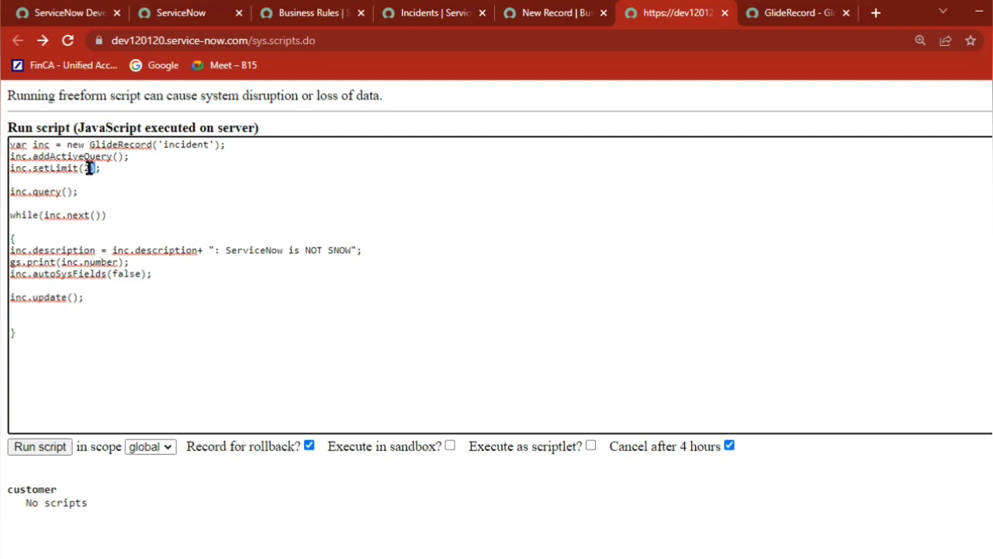
Check the 24 business rules total, then return to the script's update() call.
{"action": "left_click", "coordinate": [307, 13]}
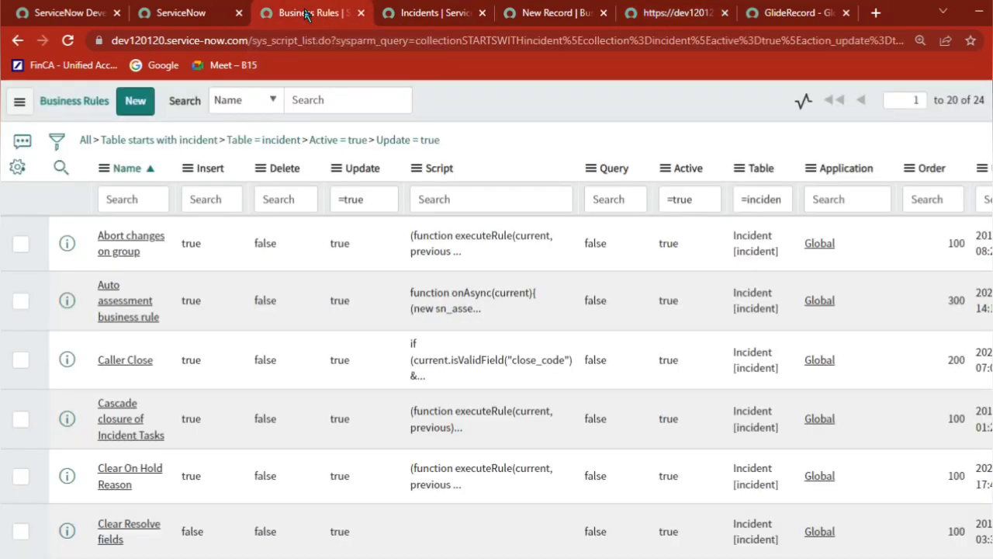
{"action": "double_click", "coordinate": [980, 101]}
{"action": "left_click", "coordinate": [675, 13]}
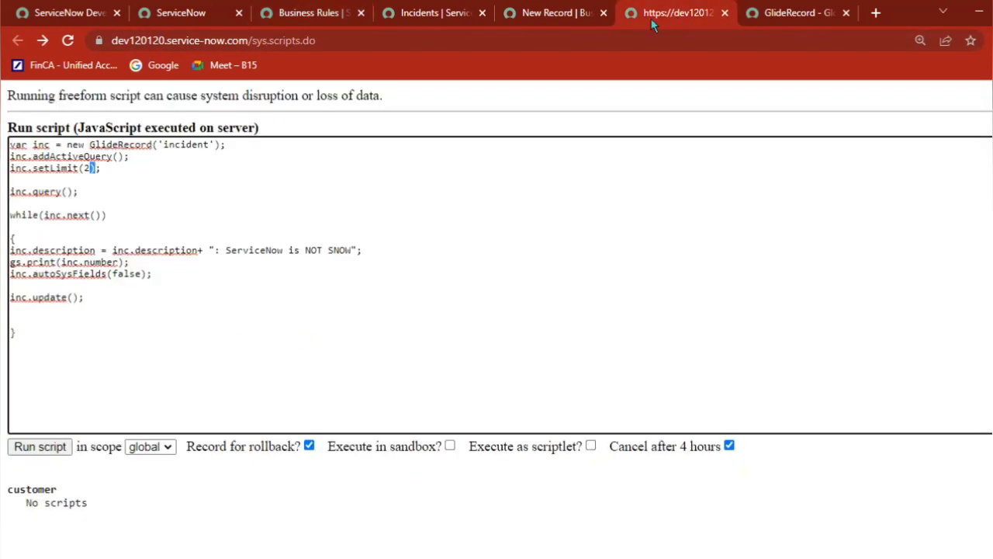
{"action": "double_click", "coordinate": [56, 299]}
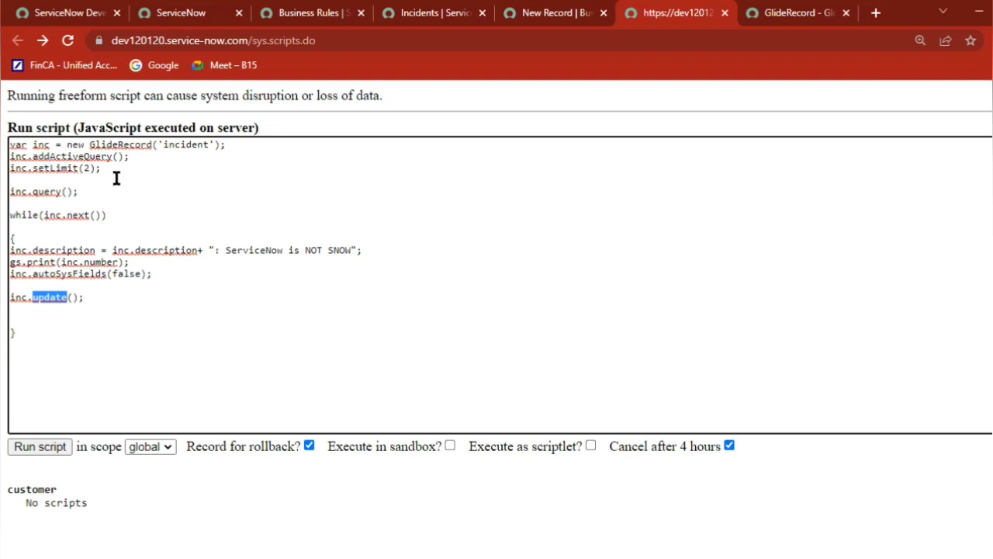
{"action": "left_click", "coordinate": [322, 14]}
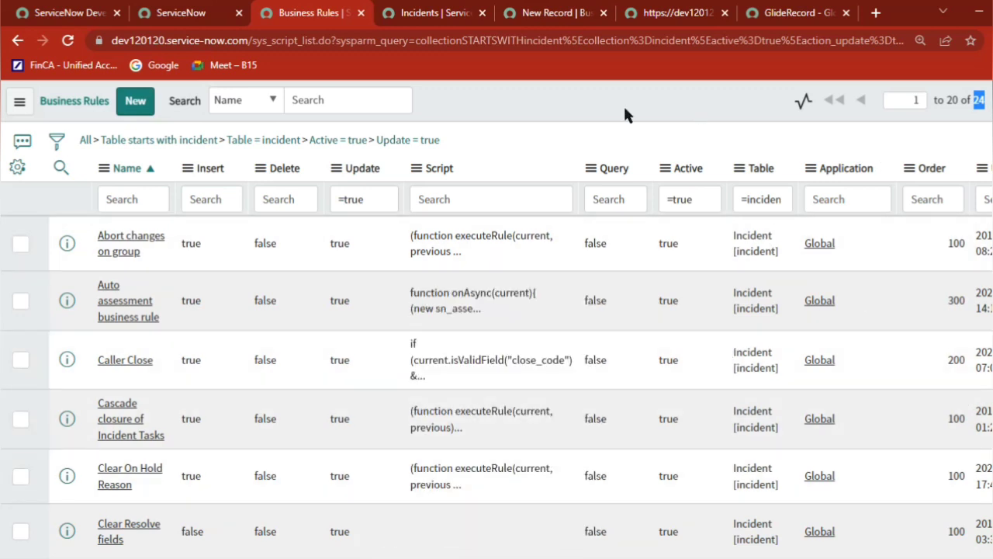
{"action": "left_click", "coordinate": [679, 14]}
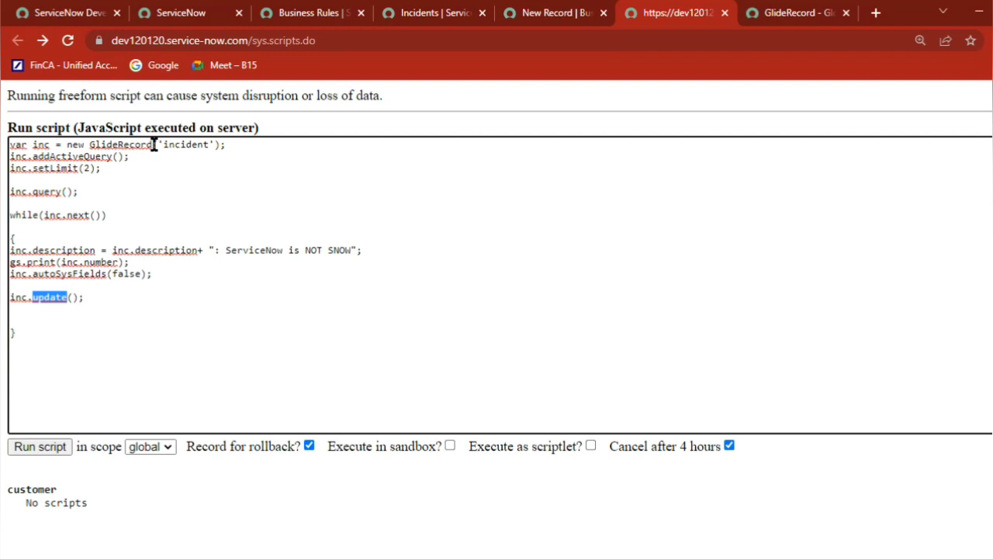
{"action": "double_click", "coordinate": [84, 168]}
{"action": "double_click", "coordinate": [90, 261]}
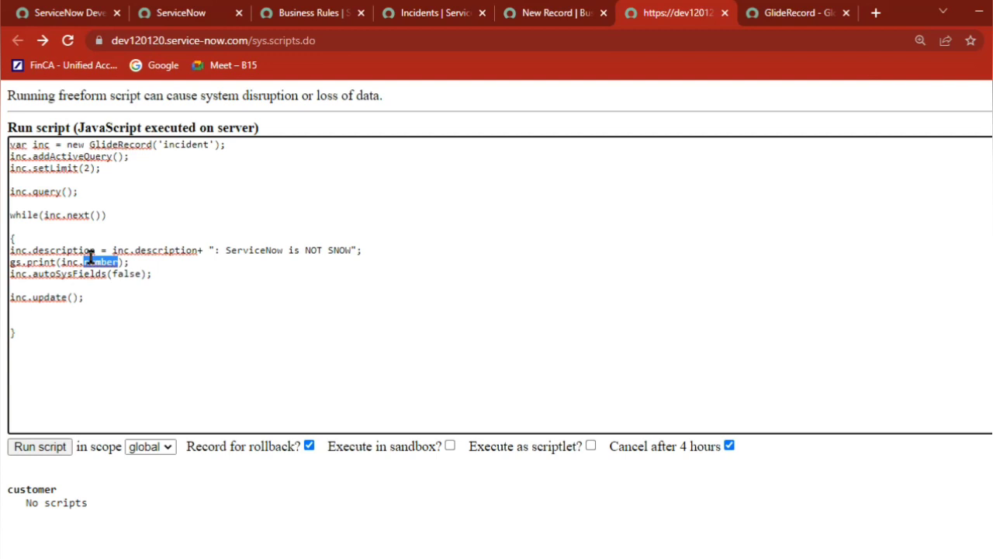
Insert inc.setWorkflow(false); on a new line after inc.autoSysFields(false);.
{"action": "left_click", "coordinate": [165, 277]}
{"action": "key", "text": "Return"}
{"action": "type", "text": "inc."}
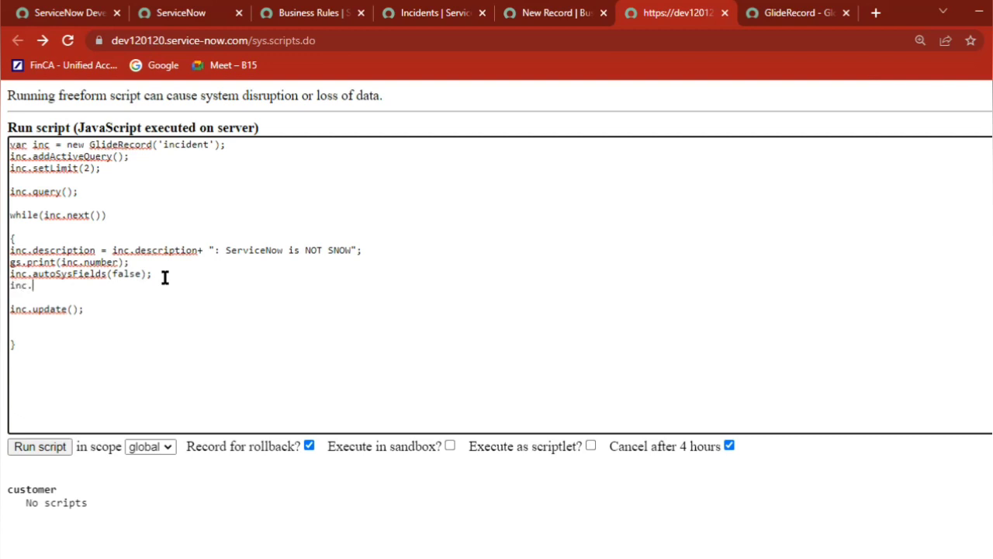
{"action": "type", "text": "setWorkflow(false);"}
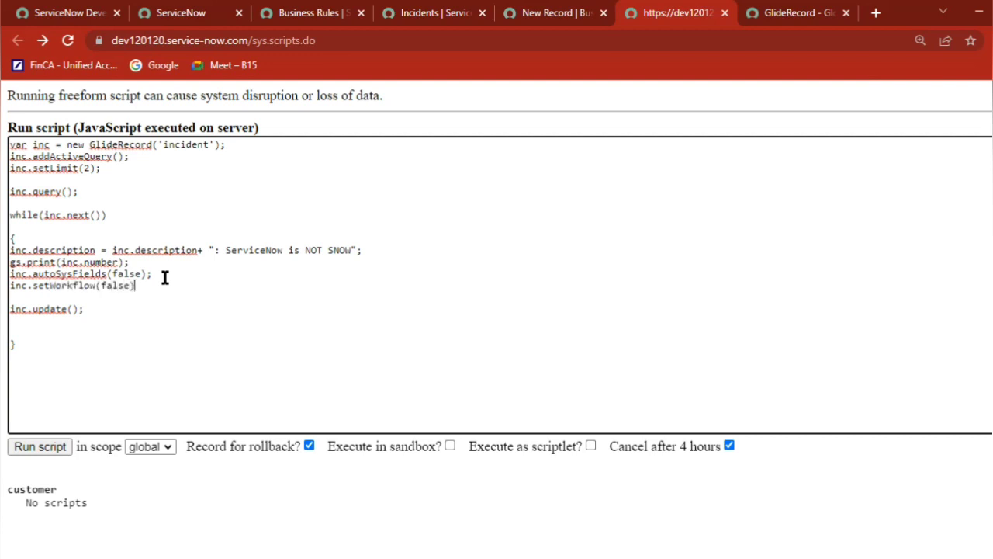
{"action": "left_click", "coordinate": [64, 292]}
{"action": "double_click", "coordinate": [84, 286]}
{"action": "key", "text": "ctrl+c"}
Search the GlideRecord API documentation page for setWorkflow.
{"action": "left_click", "coordinate": [789, 17]}
{"action": "key", "text": "ctrl+f"}
{"action": "key", "text": "ctrl+v"}
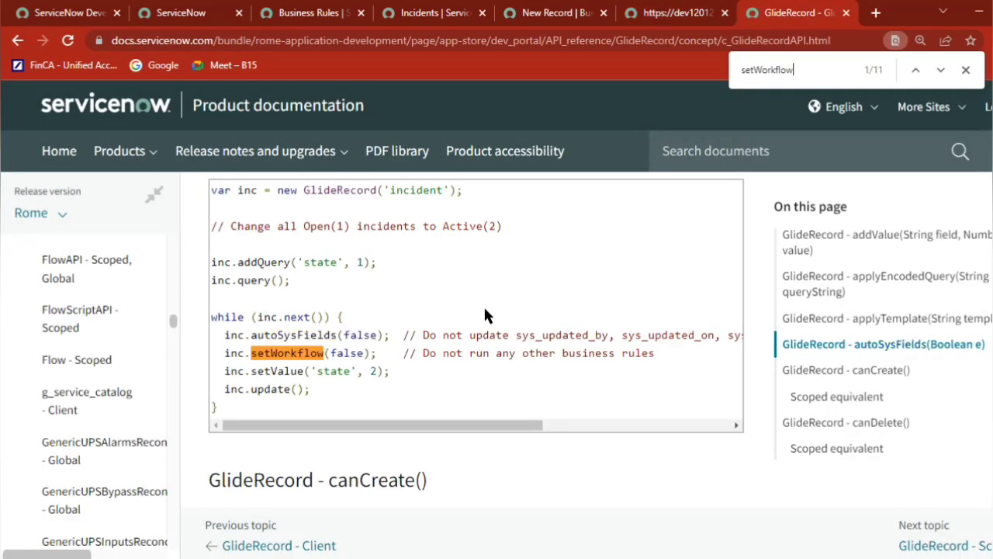
{"action": "key", "text": "Return"}
{"action": "key", "text": "Return"}
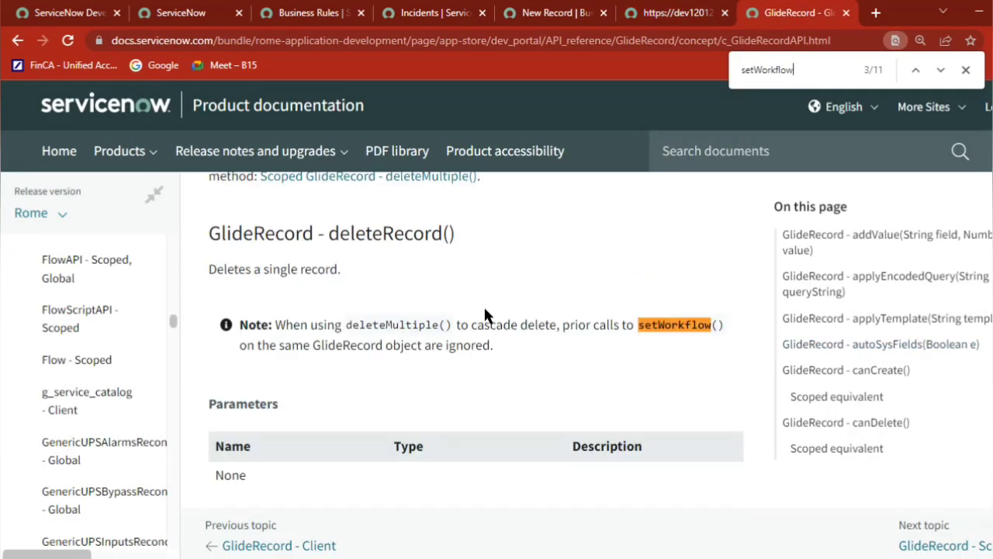
{"action": "key", "text": "Return"}
{"action": "key", "text": "Return"}
{"action": "key", "text": "Return"}
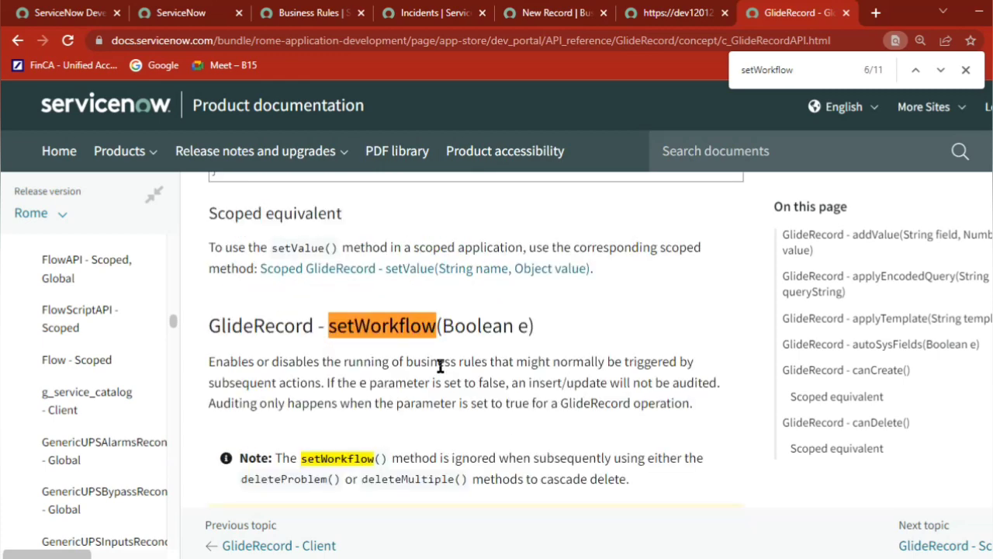
Read the setWorkflow(Boolean e) description: disables business rules, updates not audited.
{"action": "double_click", "coordinate": [293, 361]}
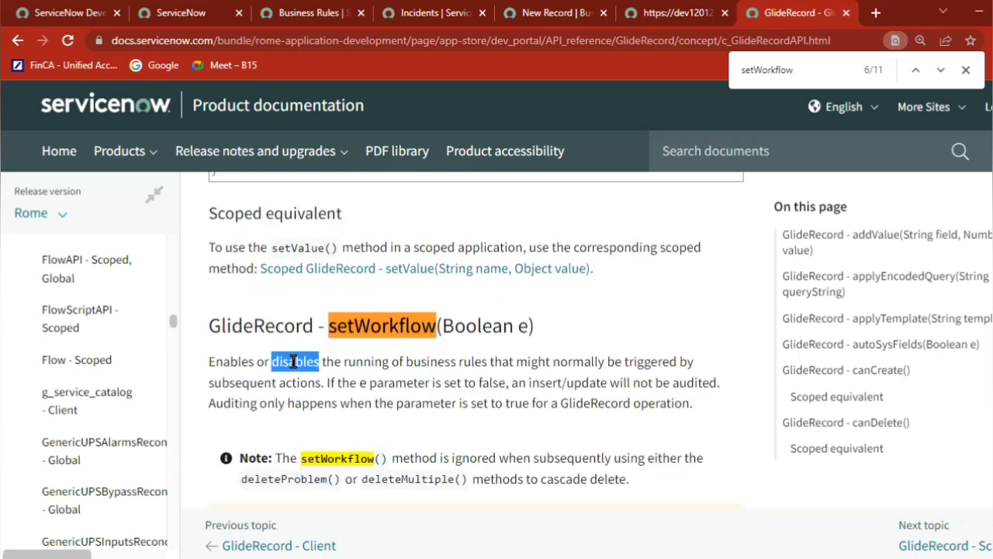
{"action": "double_click", "coordinate": [446, 362]}
{"action": "left_click", "coordinate": [595, 364]}
{"action": "double_click", "coordinate": [594, 363]}
{"action": "triple_click", "coordinate": [630, 363]}
{"action": "left_click", "coordinate": [633, 363]}
{"action": "double_click", "coordinate": [641, 364]}
{"action": "triple_click", "coordinate": [641, 364]}
{"action": "left_click", "coordinate": [676, 365]}
{"action": "double_click", "coordinate": [472, 326]}
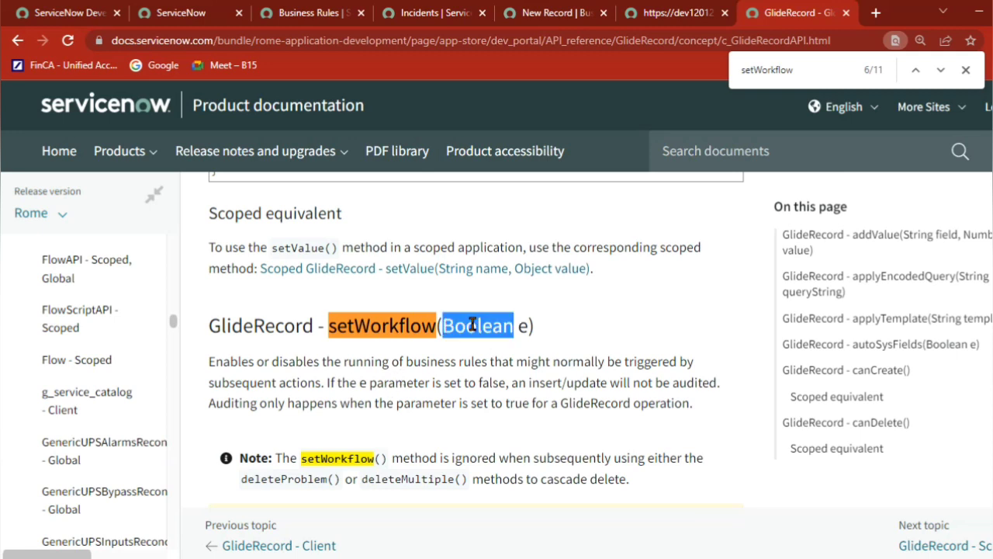
{"action": "double_click", "coordinate": [587, 383]}
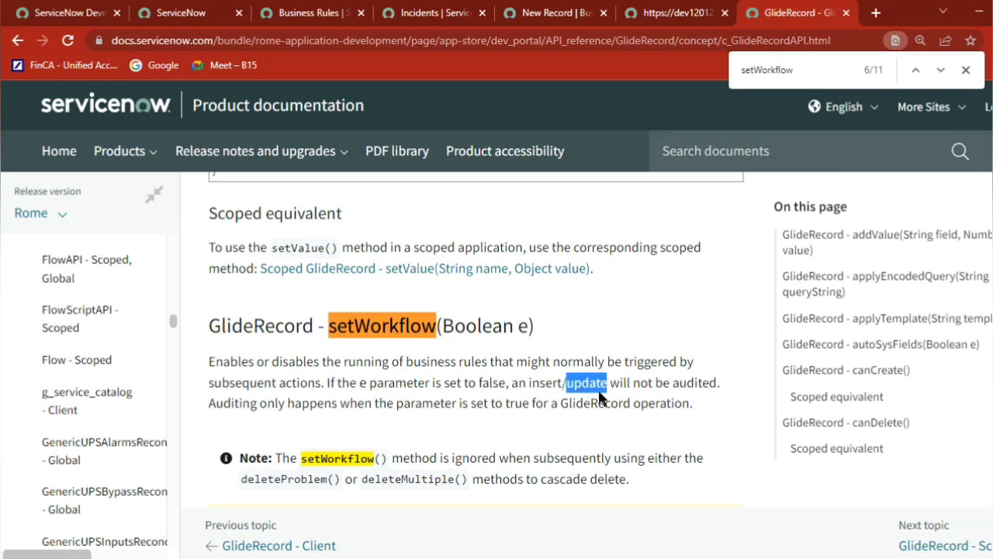
{"action": "left_click", "coordinate": [485, 387]}
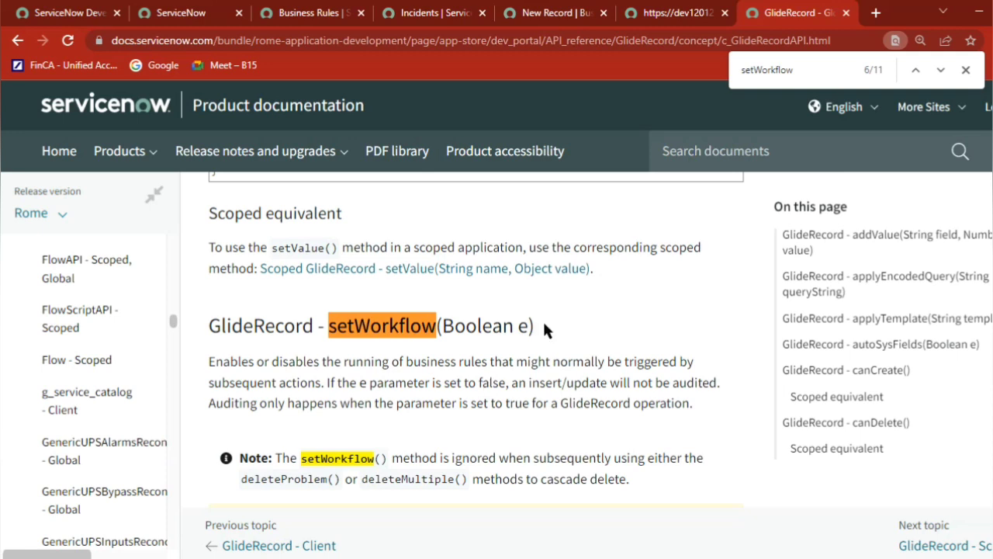
Move setworkflow directly under autosysfileds(false) and add a blank line before get.
{"action": "key", "text": "alt+Tab"}
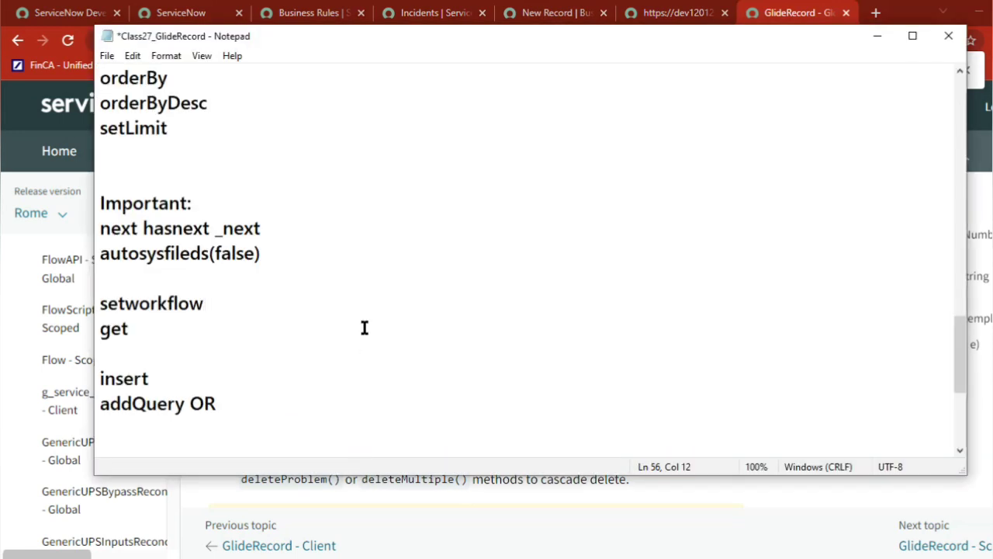
{"action": "left_click", "coordinate": [364, 326]}
{"action": "left_click", "coordinate": [156, 255]}
{"action": "left_click", "coordinate": [271, 258]}
{"action": "key", "text": "Delete"}
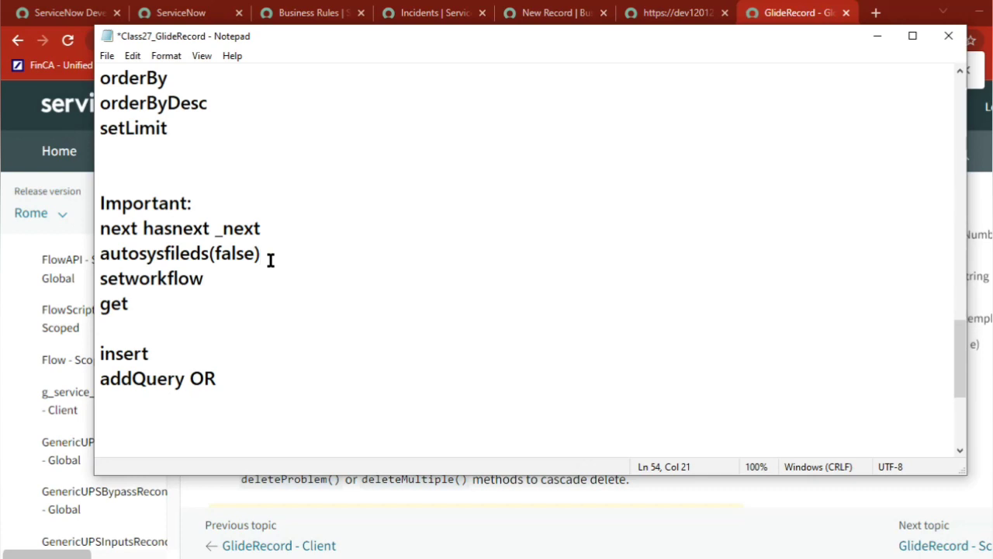
{"action": "left_click", "coordinate": [229, 285]}
{"action": "key", "text": "Return"}
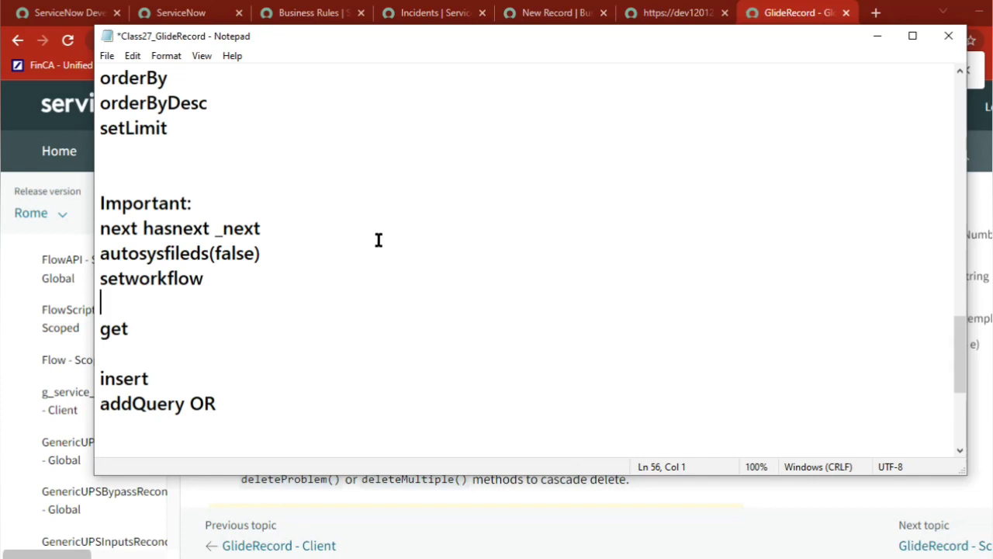
{"action": "left_click_drag", "start_coordinate": [261, 253], "coordinate": [212, 256]}
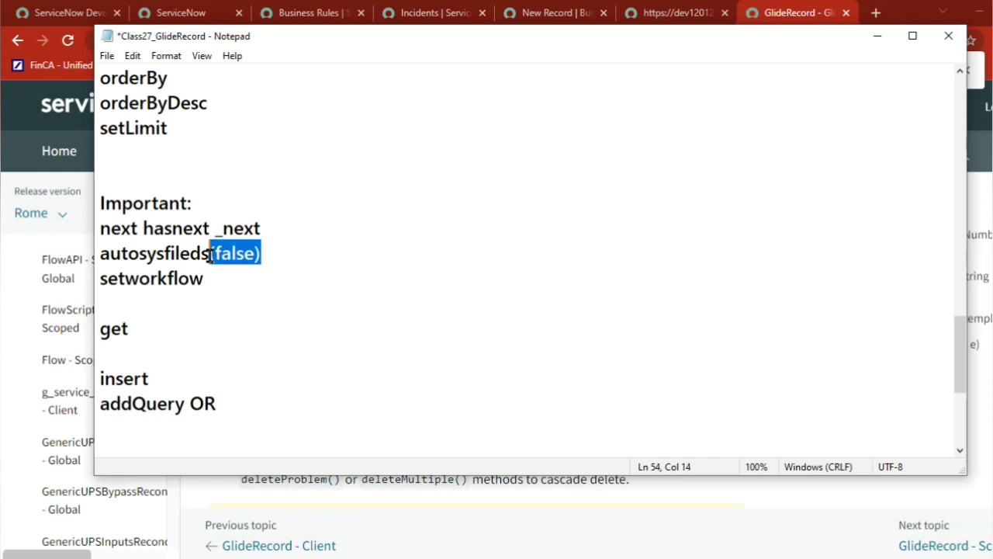